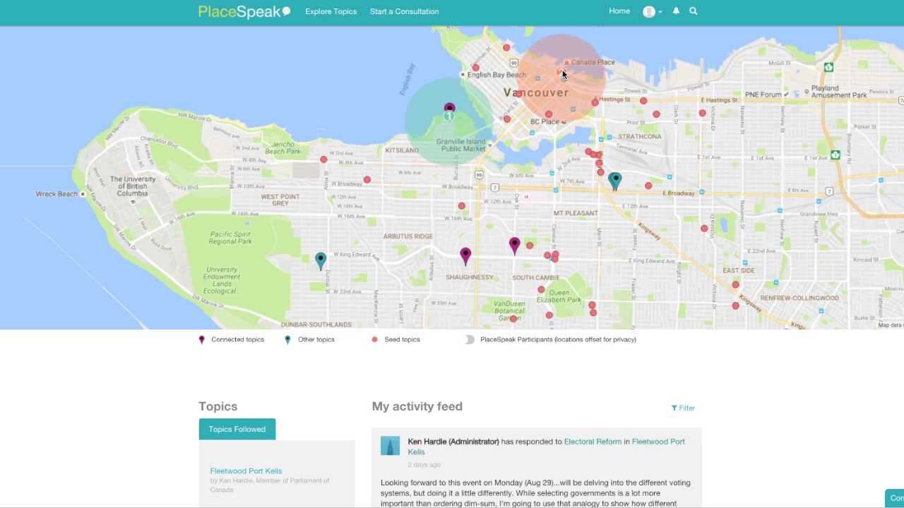
Preview the Maritime Museum, Dunbar Residents' Association and West Broadway topics, then show PlaceSpeak participants on the map
click(449, 109)
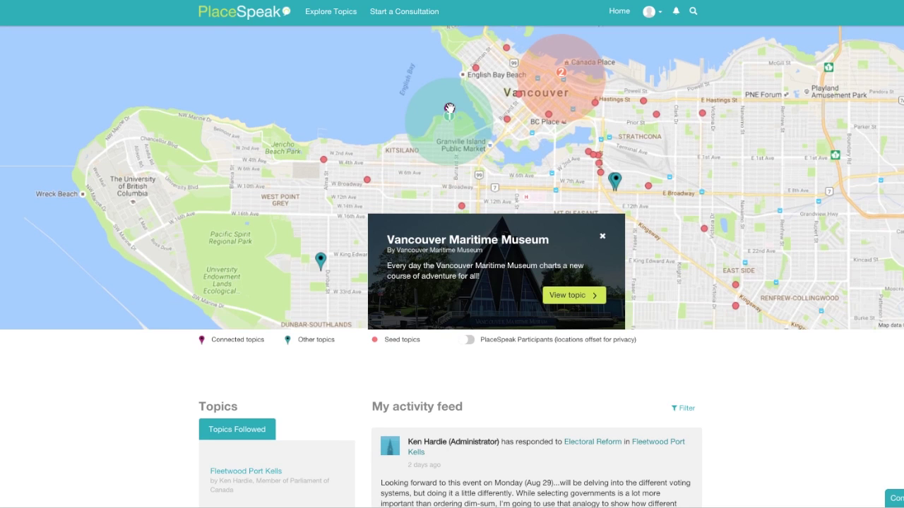
click(602, 240)
click(321, 260)
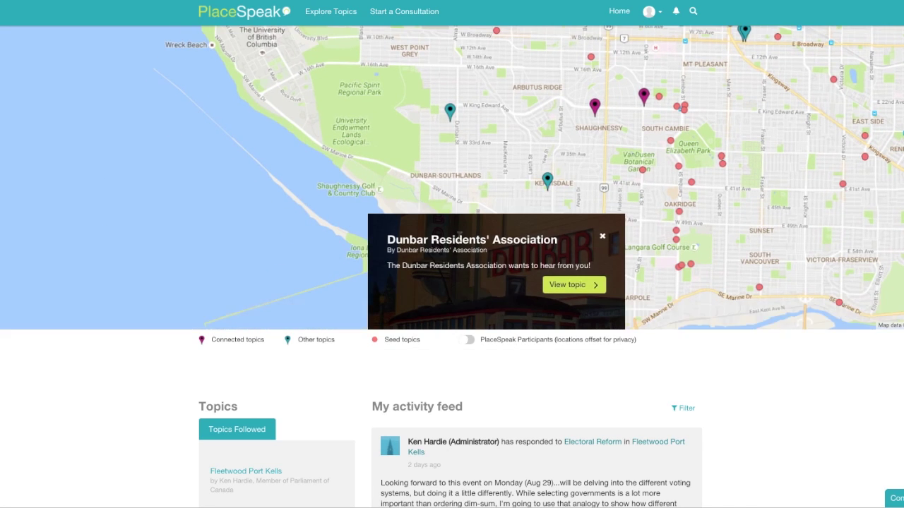
click(603, 239)
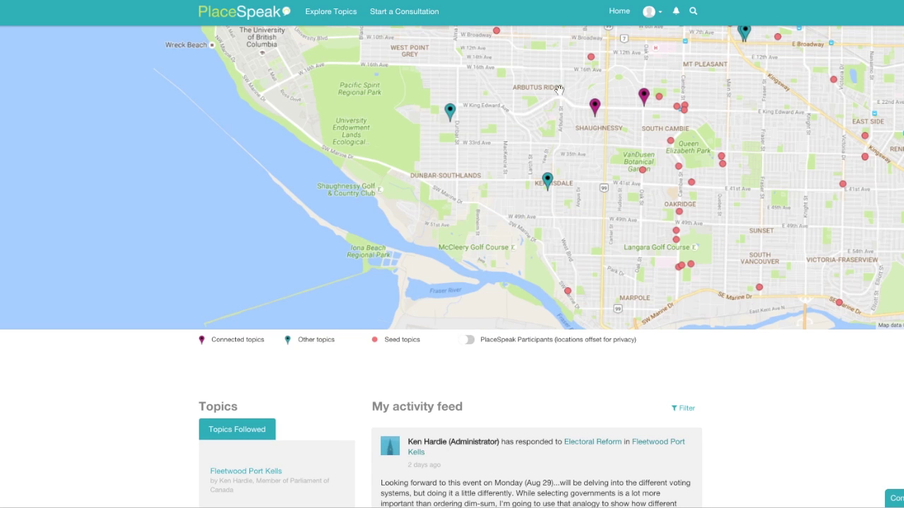
click(497, 33)
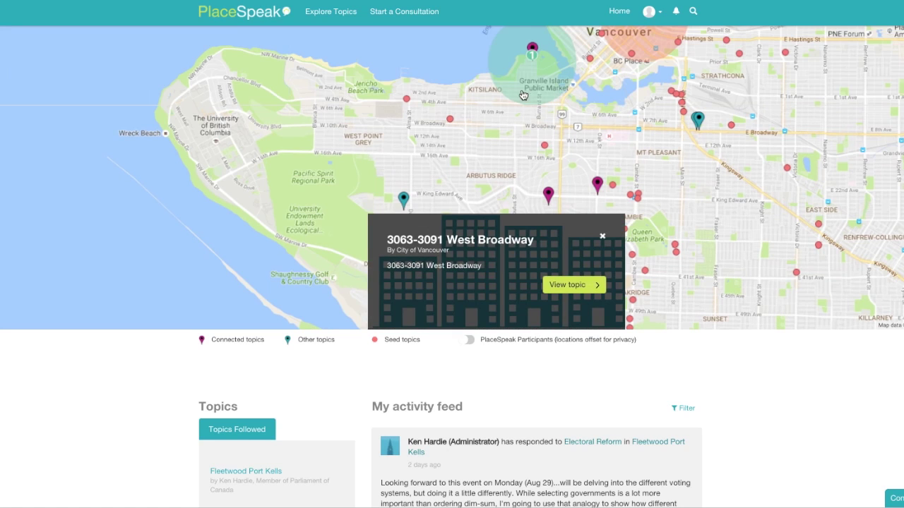
click(602, 239)
click(468, 341)
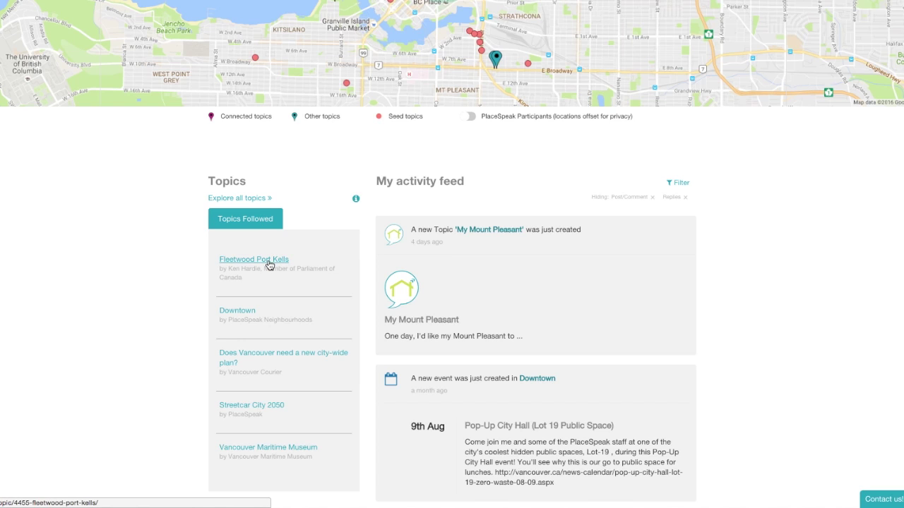
Go to Explore all topics and browse the topics as a list
click(253, 198)
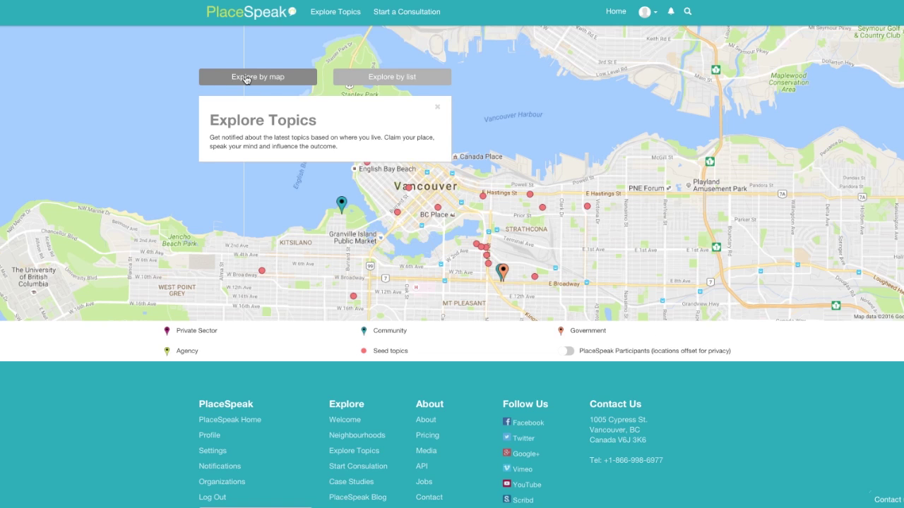
click(411, 85)
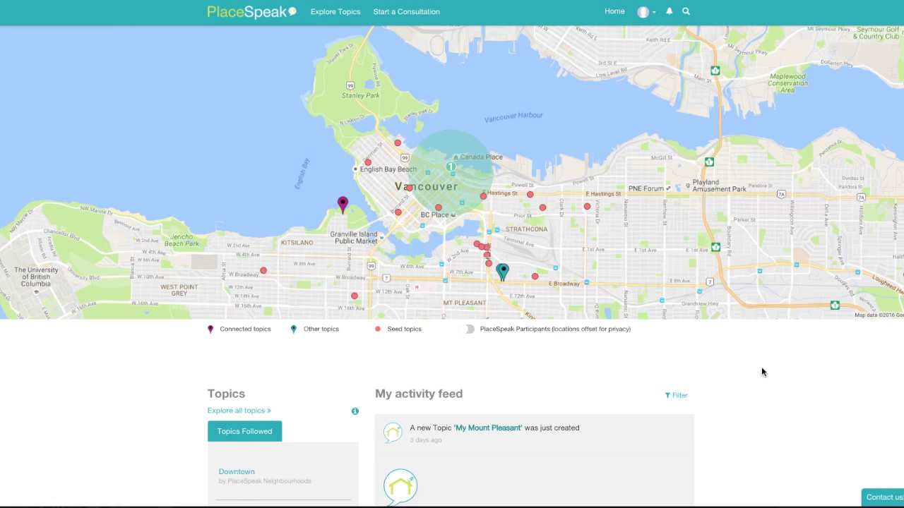
Scroll through the dashboard activity feed and bring up its Filter settings
scroll(762, 372, down, 3)
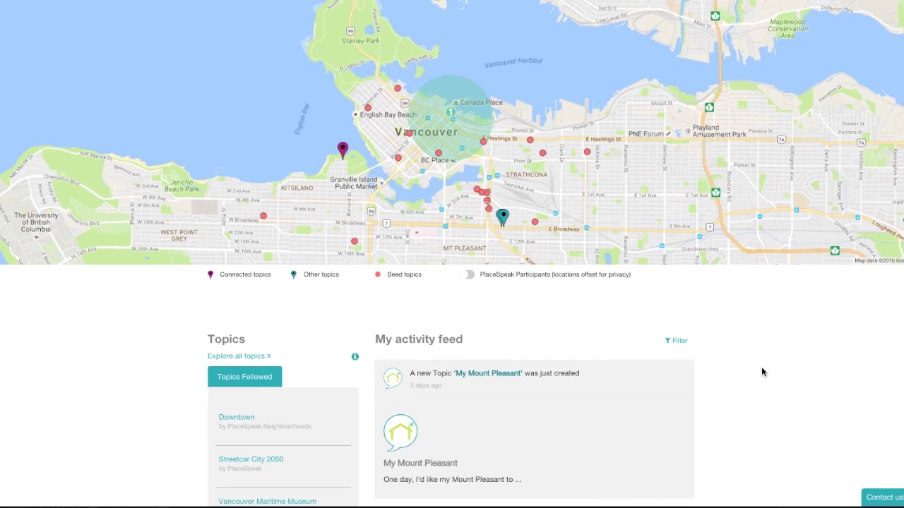
scroll(762, 367, down, 2)
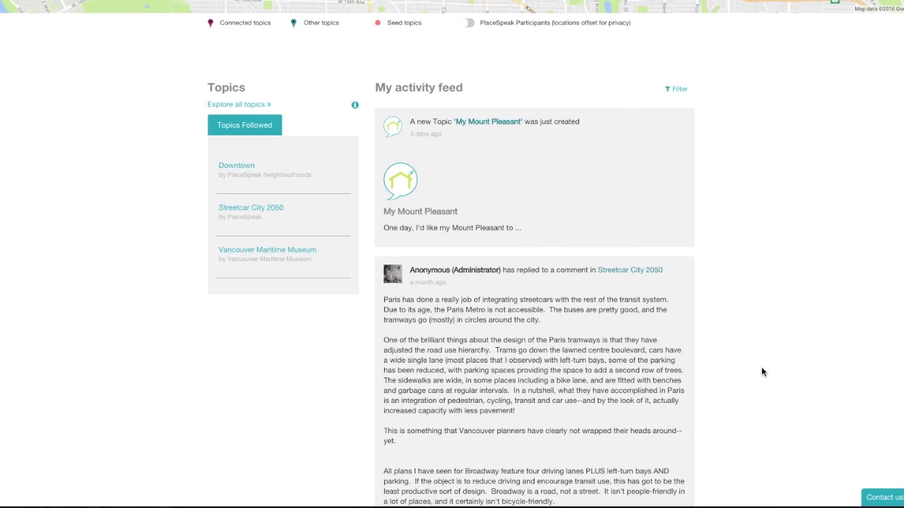
scroll(761, 372, down, 1)
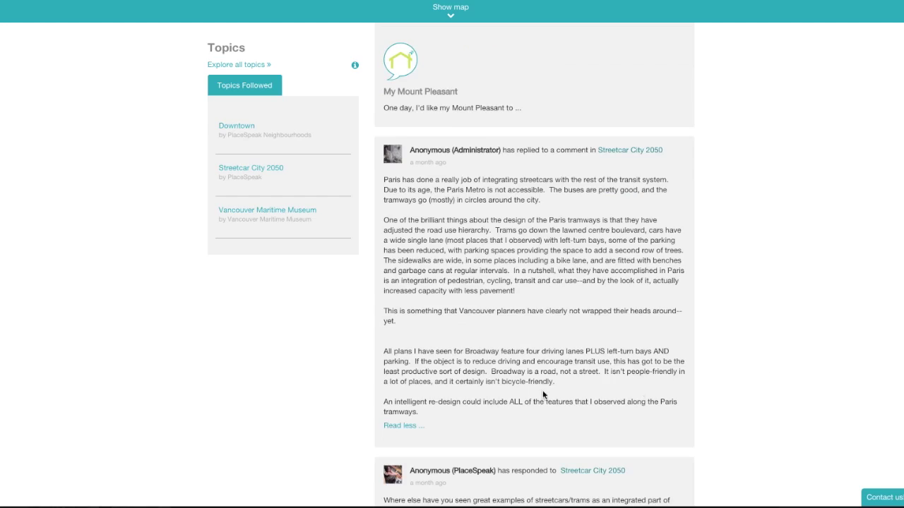
scroll(373, 436, down, 2)
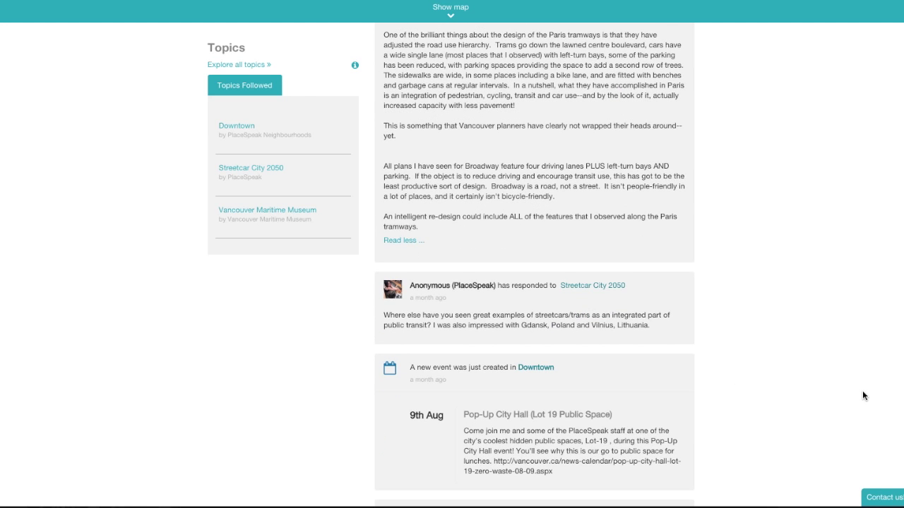
scroll(862, 390, up, 8)
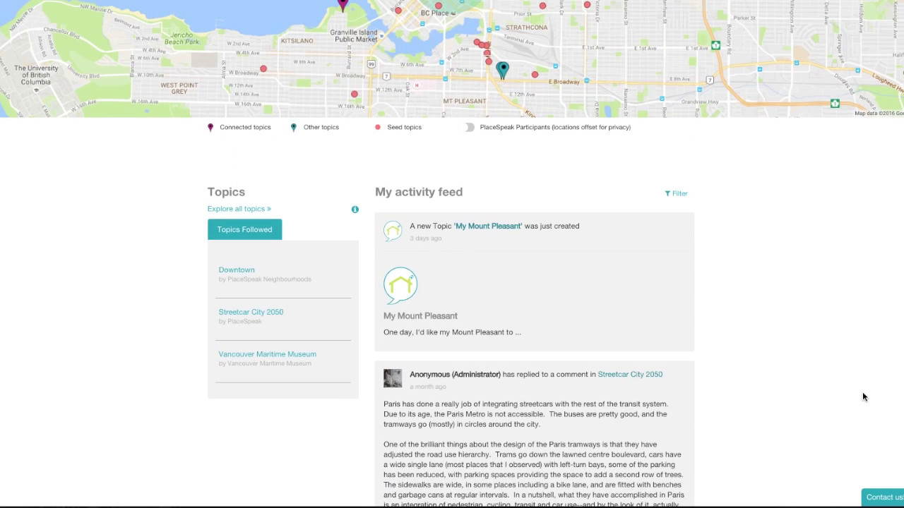
click(676, 197)
Toggle off new topics, topic updates, posts/comments, replies and neighbourhood events in the feed filter
click(297, 74)
click(297, 88)
click(298, 101)
click(297, 114)
click(298, 128)
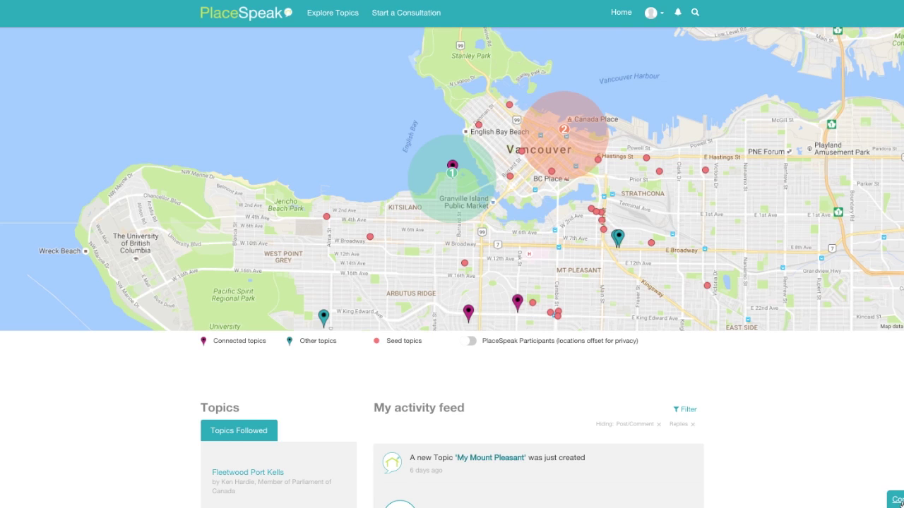
Choose View Profile from the header avatar's account dropdown
click(665, 19)
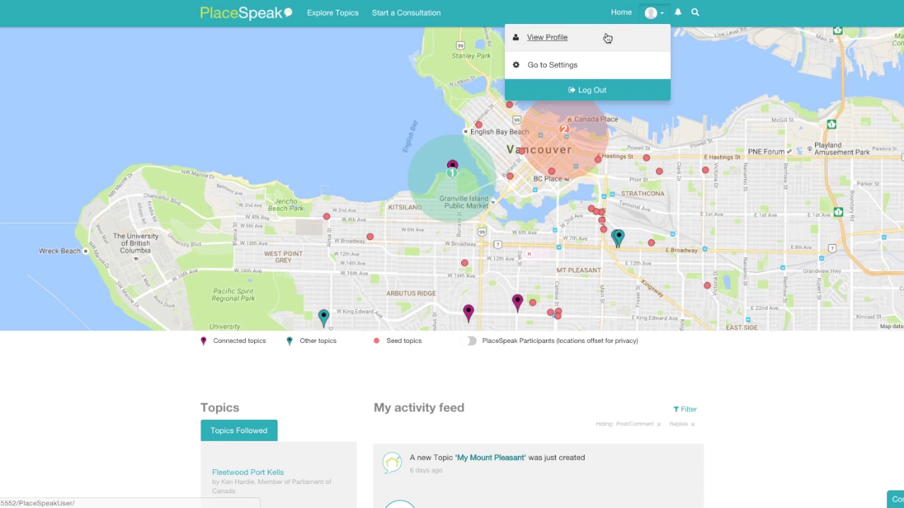
click(554, 39)
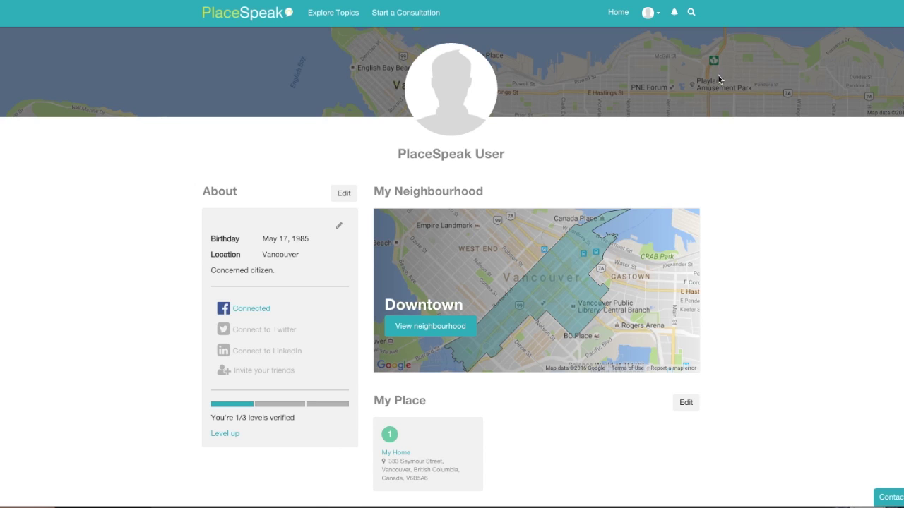
click(345, 196)
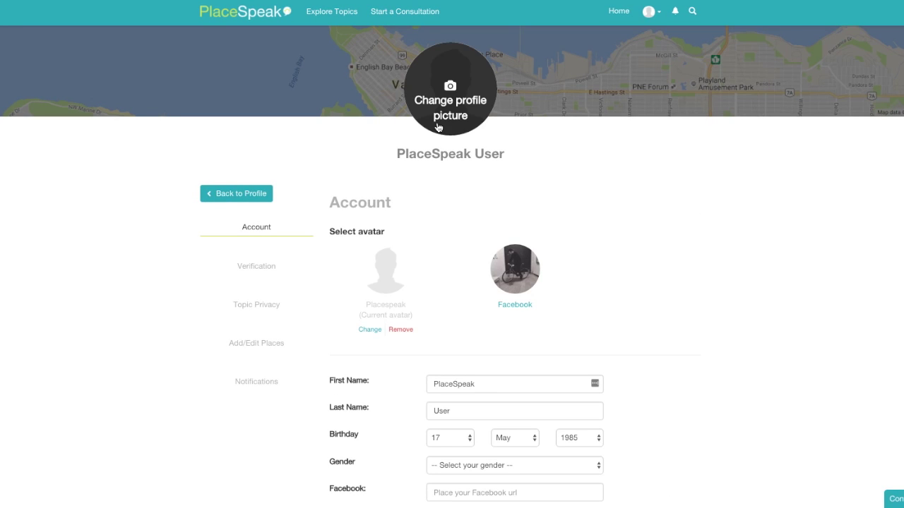
scroll(448, 294, down, 5)
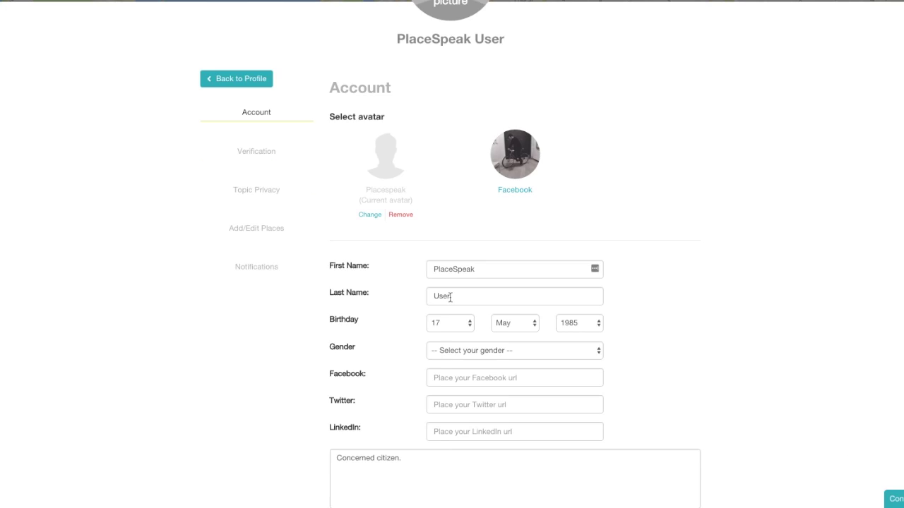
scroll(450, 299, down, 2)
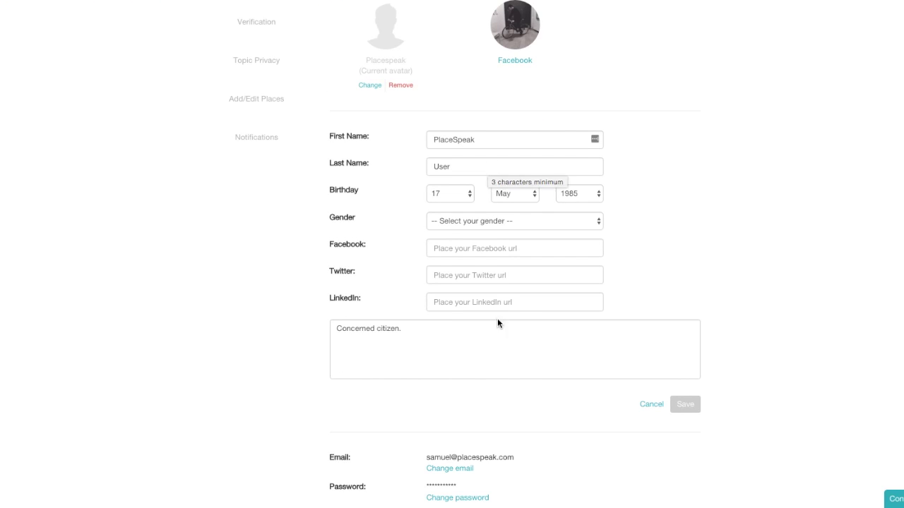
scroll(497, 322, down, 3)
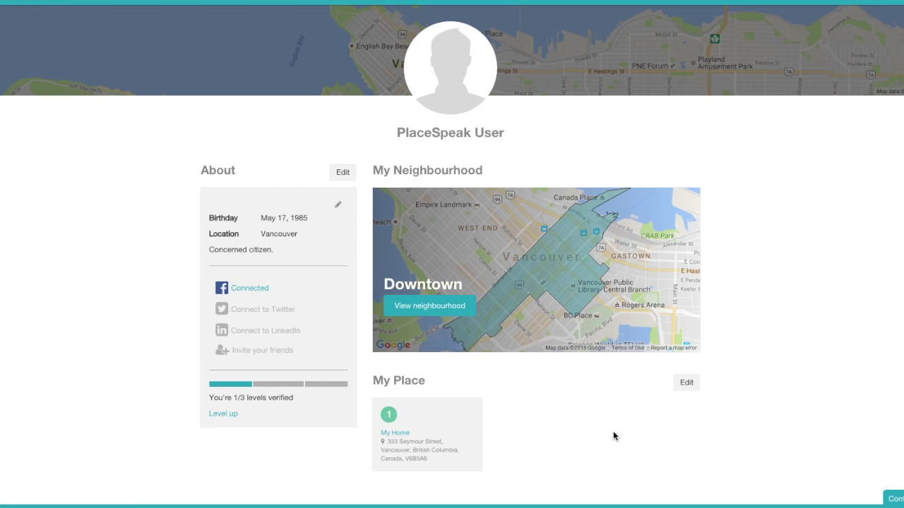
Visit the Downtown neighbourhood page, then go to the Invite friends page
click(441, 314)
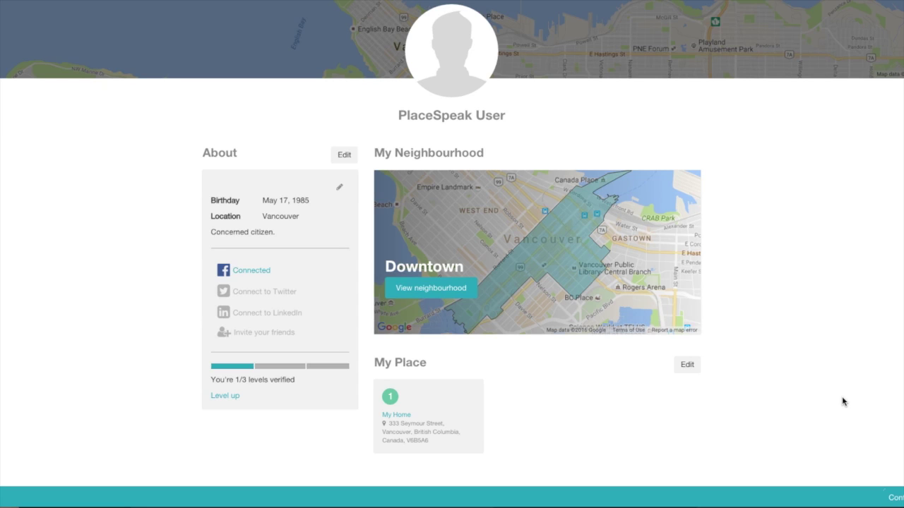
click(268, 332)
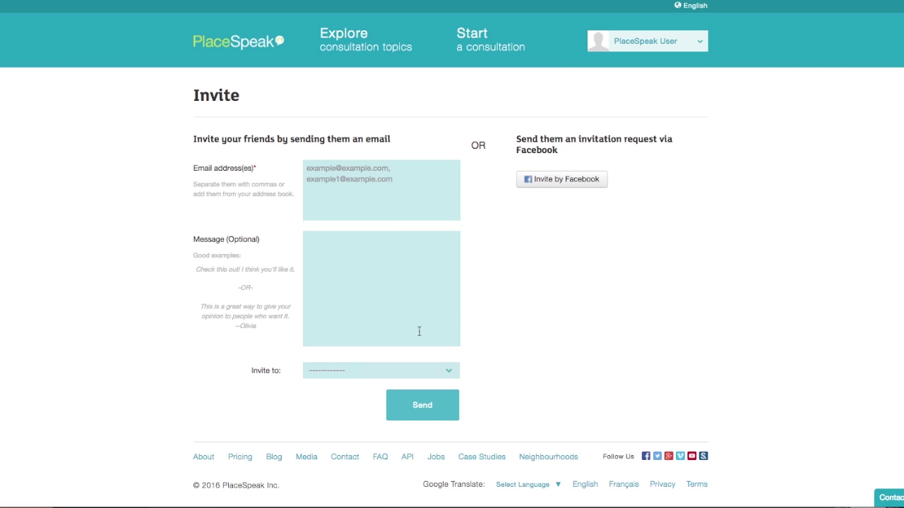
Dismiss the Invite to topic list without choosing, then edit the profile's saved places
click(452, 370)
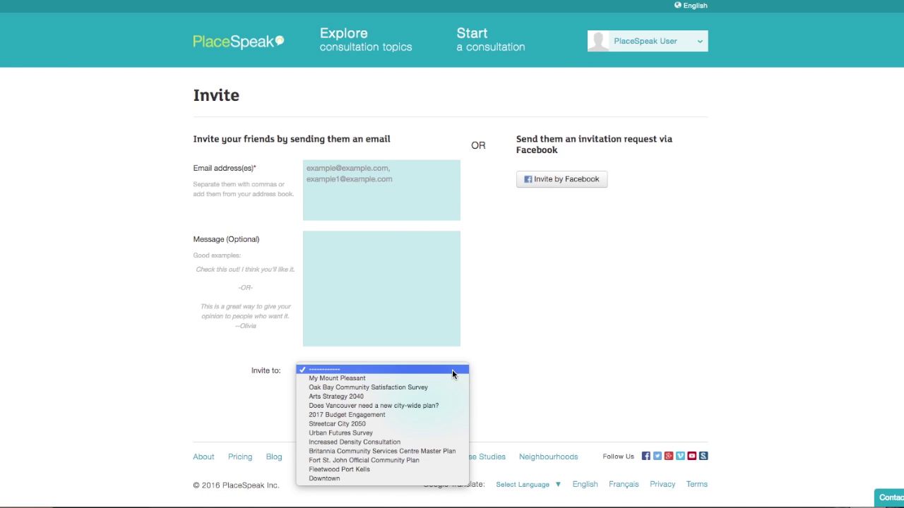
click(561, 406)
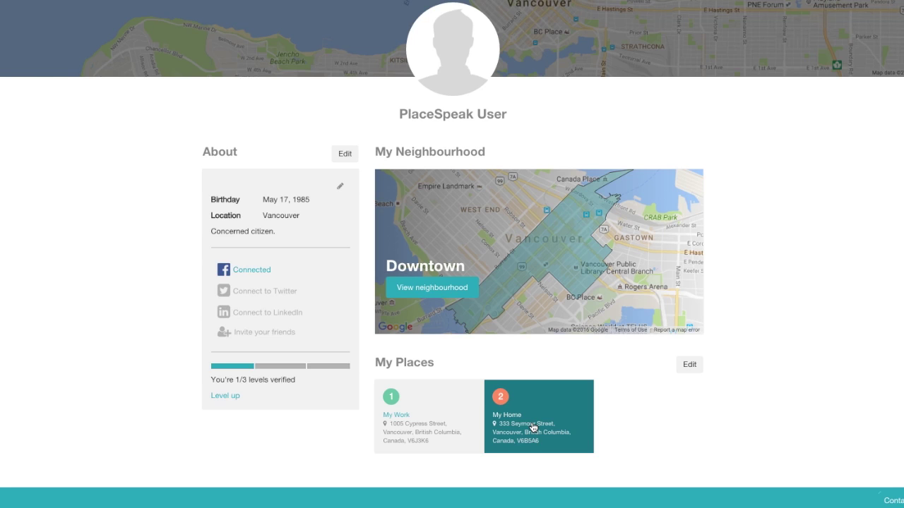
click(689, 364)
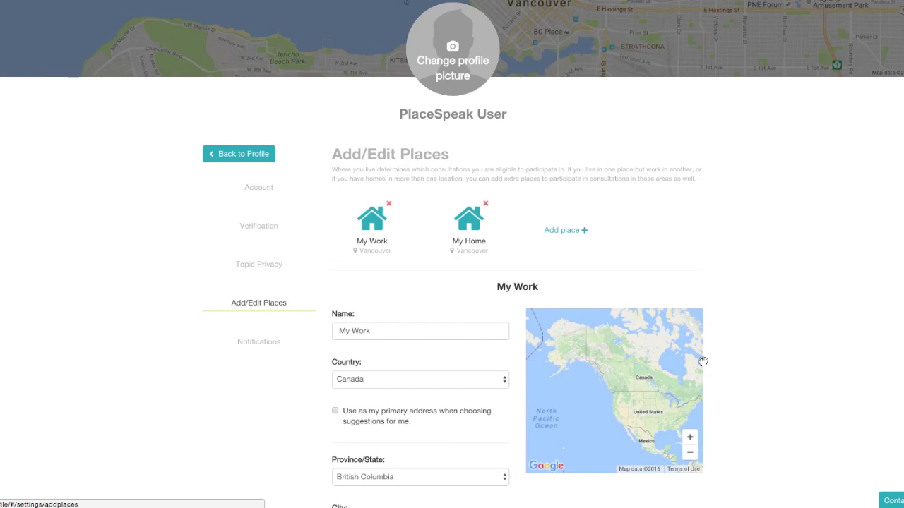
Scroll the place editor, start Level up verification, then bring up the account menu
scroll(772, 390, down, 3)
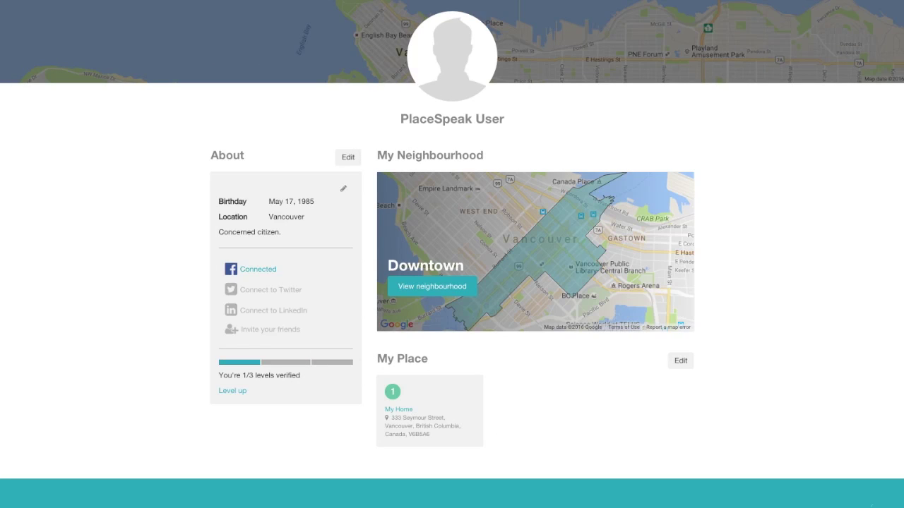
click(230, 391)
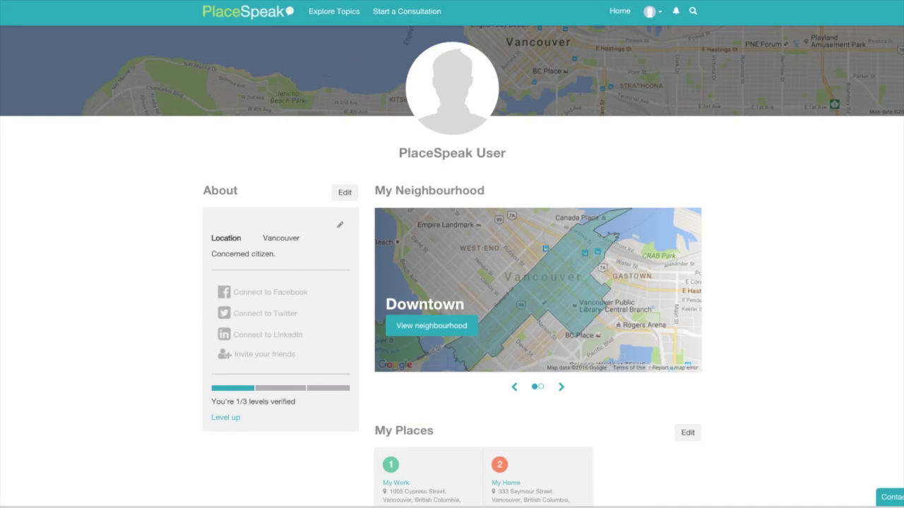
click(659, 16)
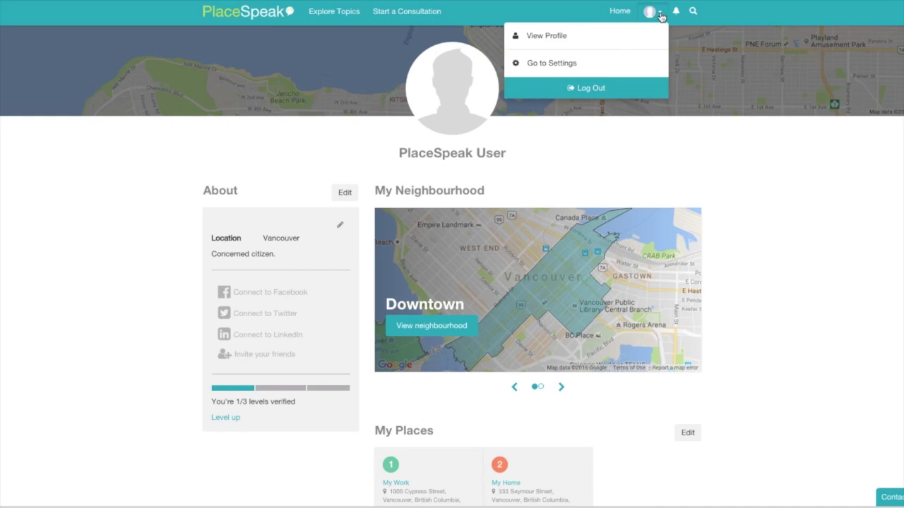
In Settings › Topic Privacy, tick Arts Strategy 2040's profile-picture and show-name options
click(567, 65)
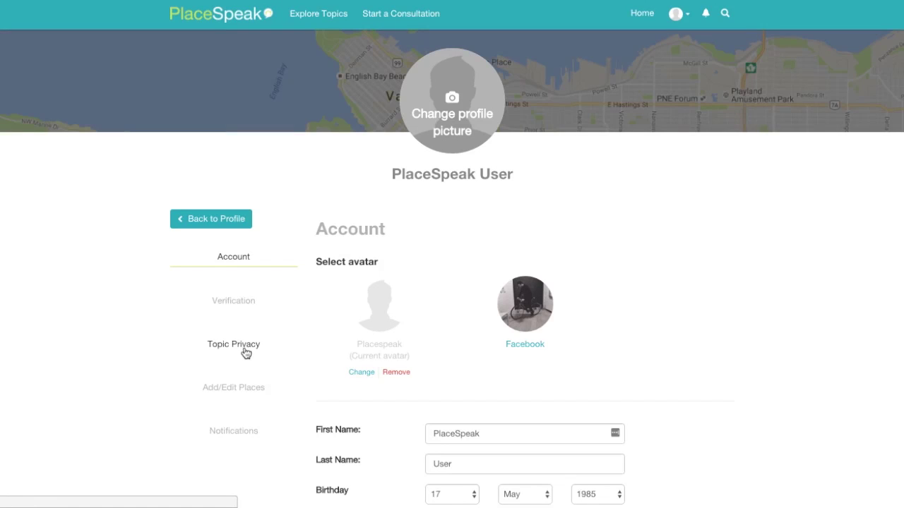
click(245, 351)
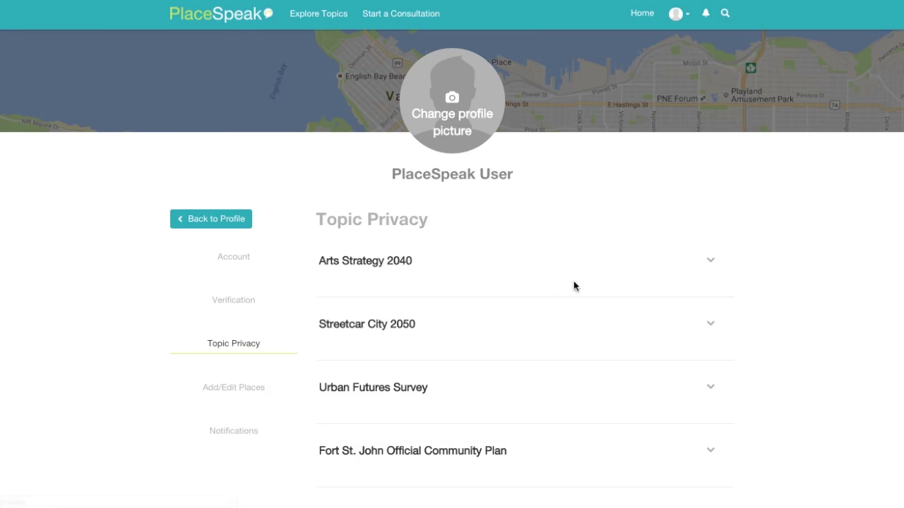
click(711, 260)
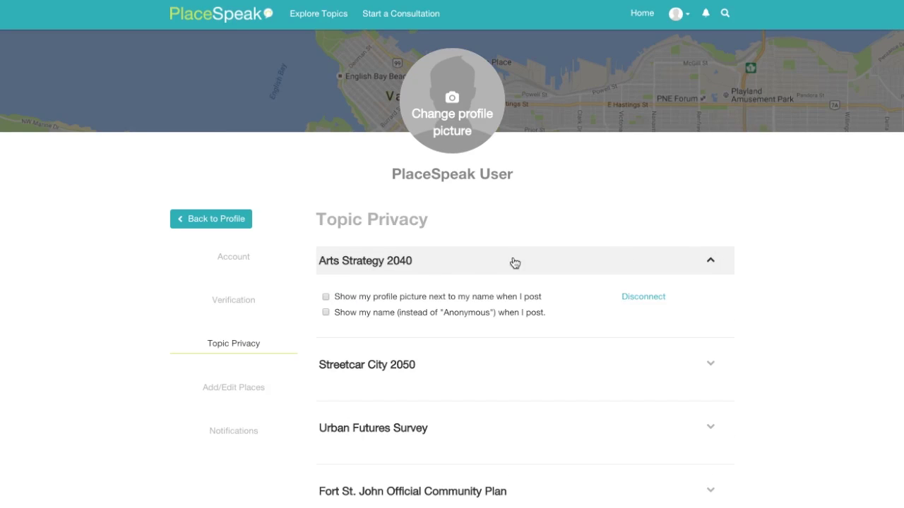
click(326, 297)
click(326, 312)
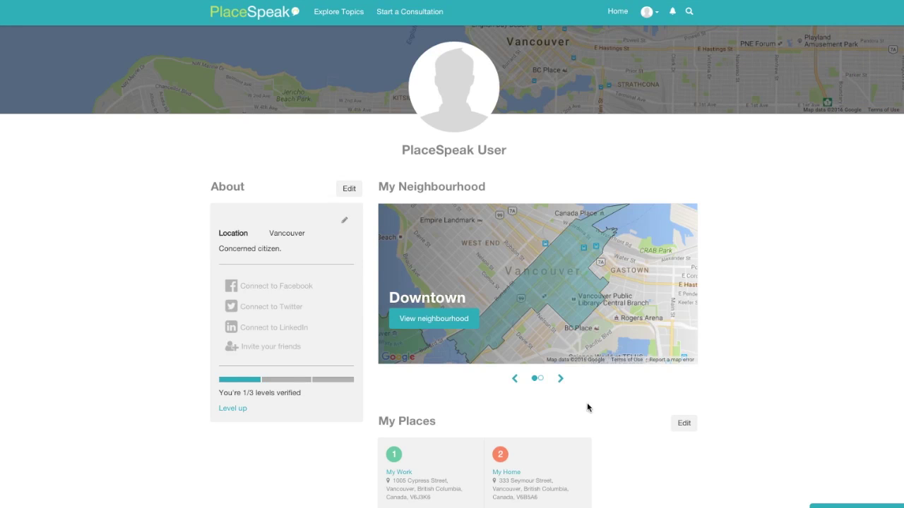
From the About editor, switch to Notifications settings and view the frequency choices
click(351, 191)
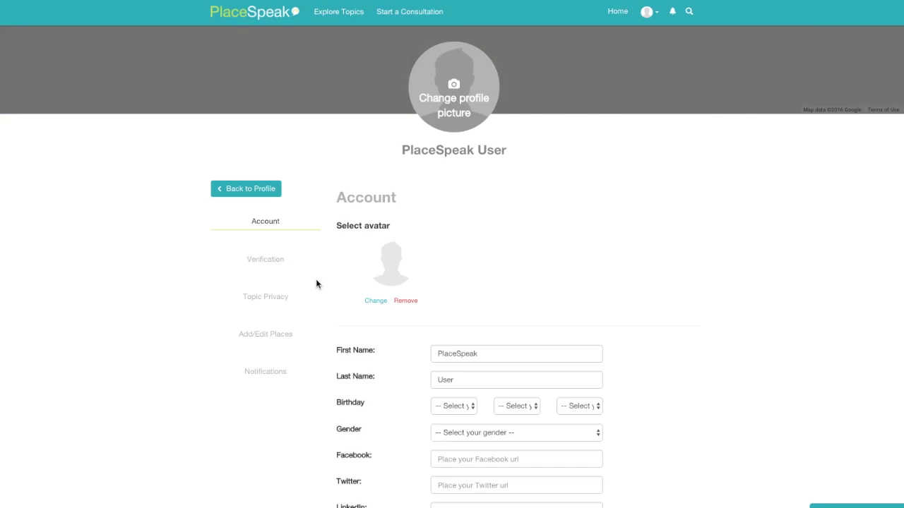
click(275, 374)
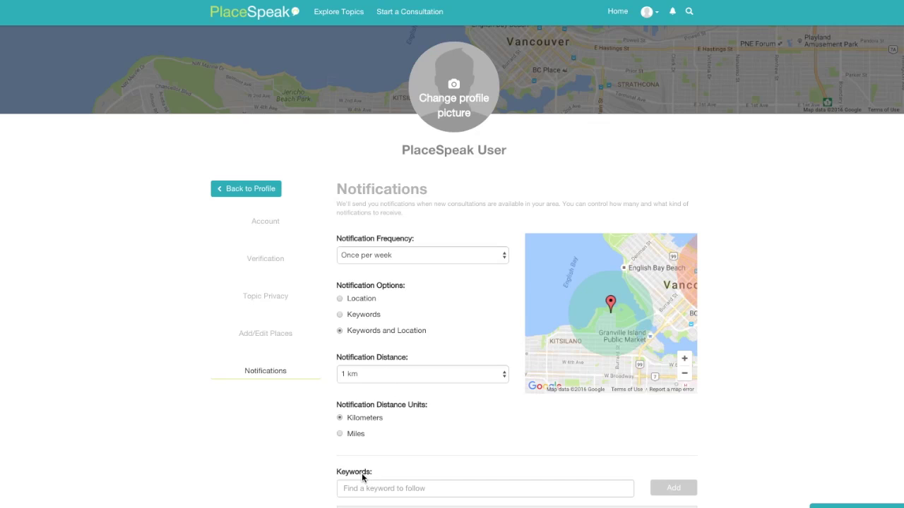
click(503, 258)
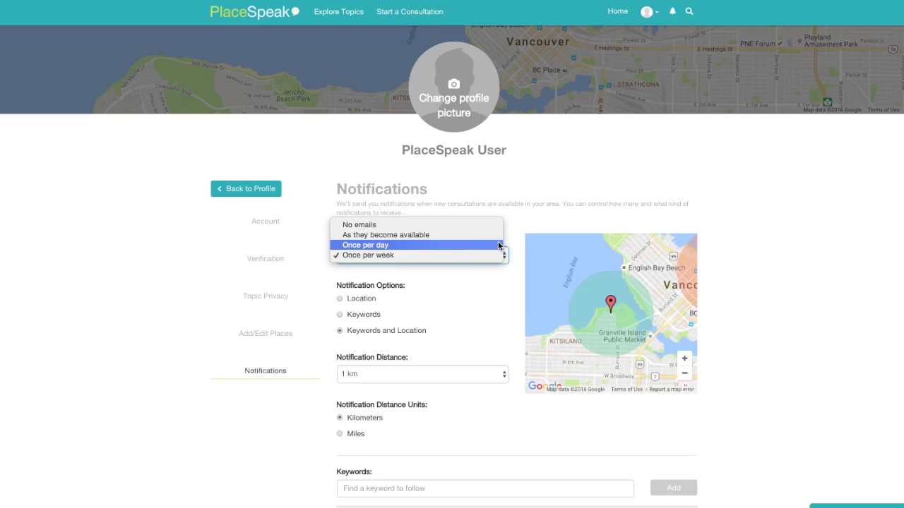
Keep Once per week frequency and 1 km distance, check Keywords, then bring up the account menu
click(500, 256)
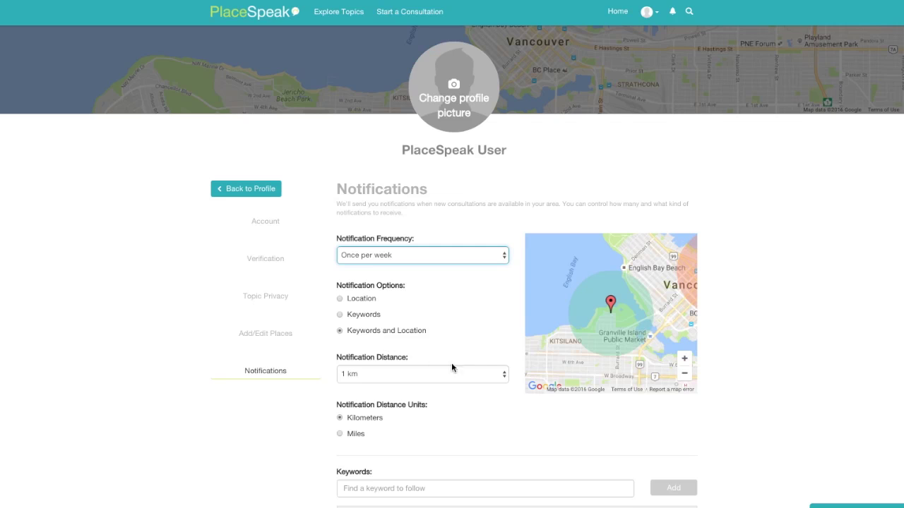
click(500, 378)
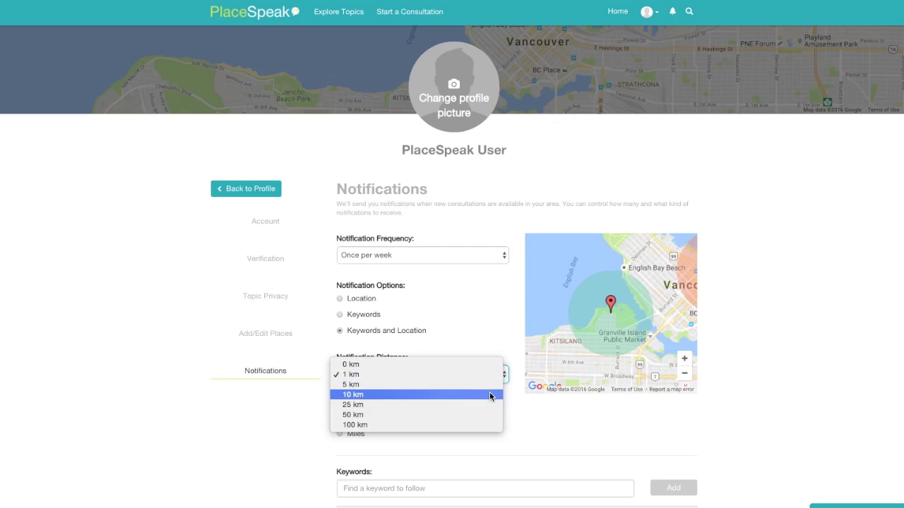
click(514, 446)
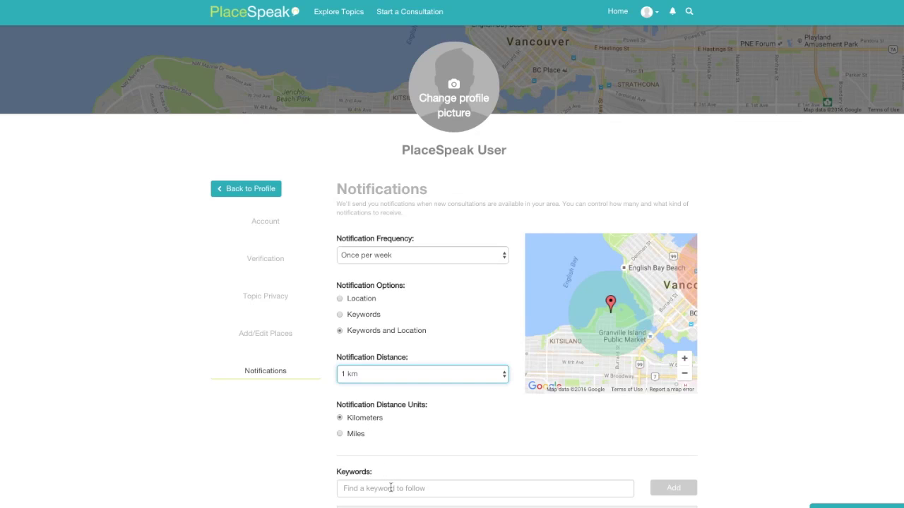
scroll(393, 486, down, 2)
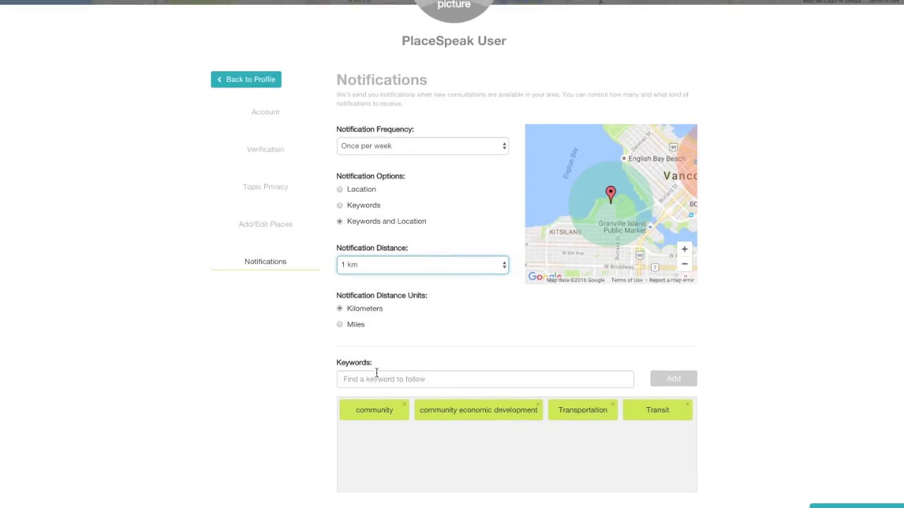
scroll(376, 372, up, 3)
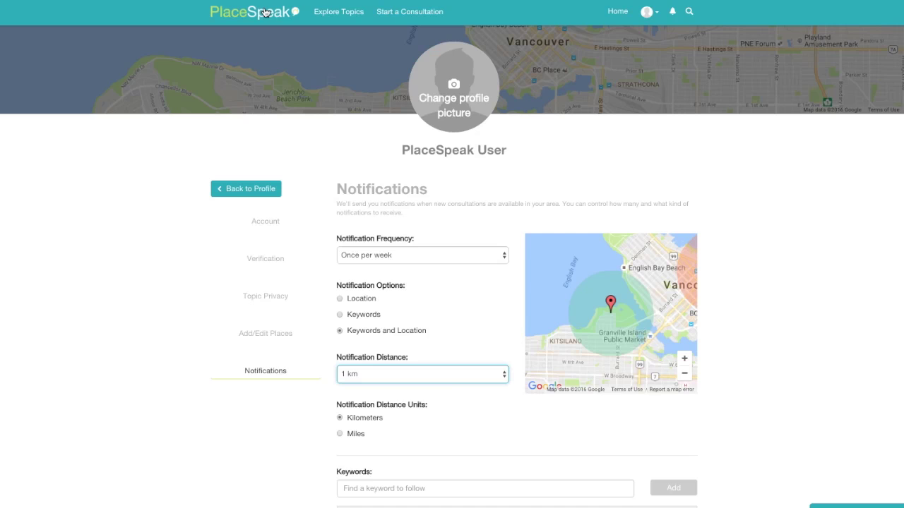
click(657, 15)
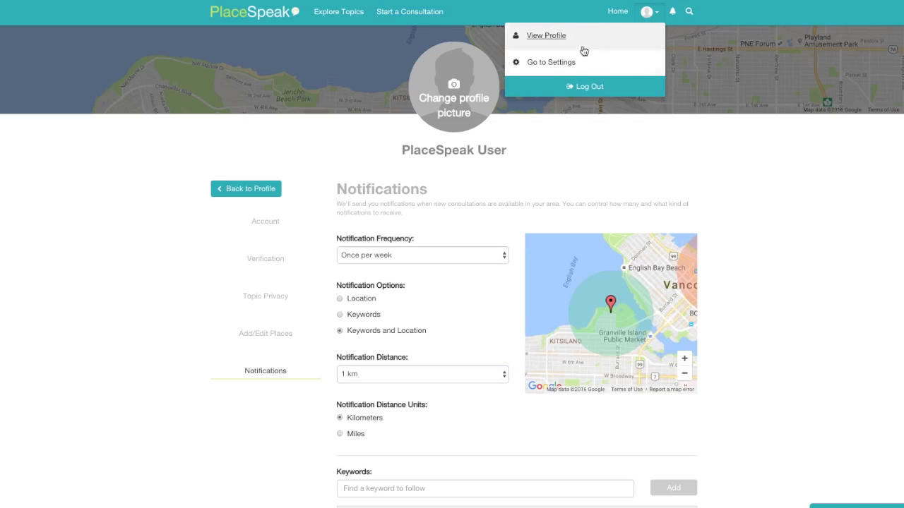